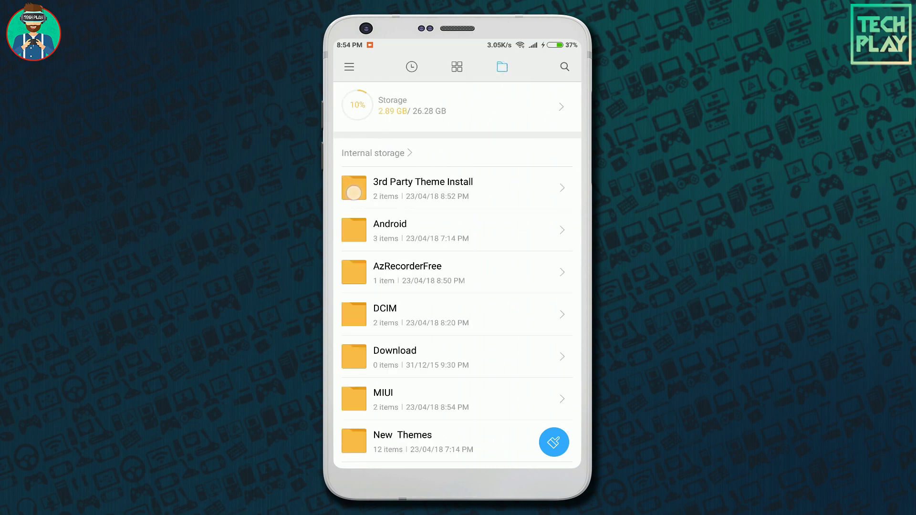
Step: Rename Rose iOS 11.3.9.mtz in 3rd Party Theme Install to .zip and extract it there
left_click(353, 192)
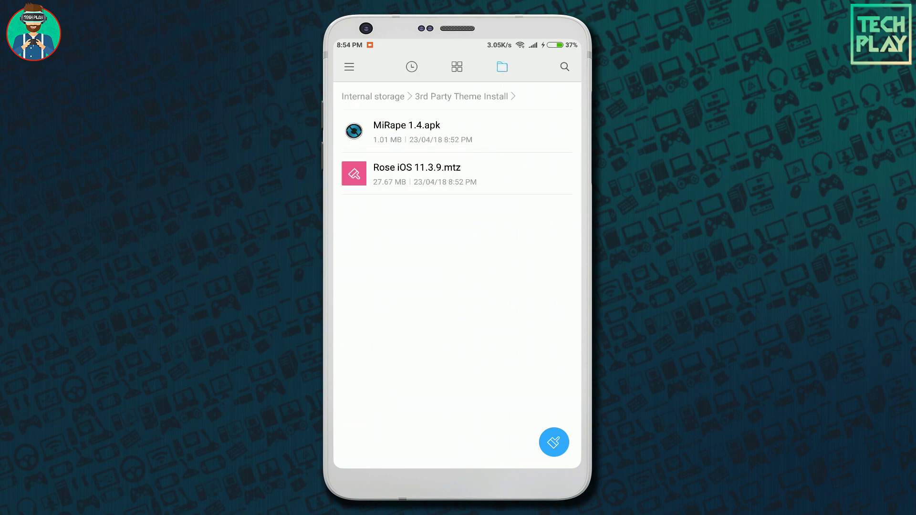
left_click(365, 178)
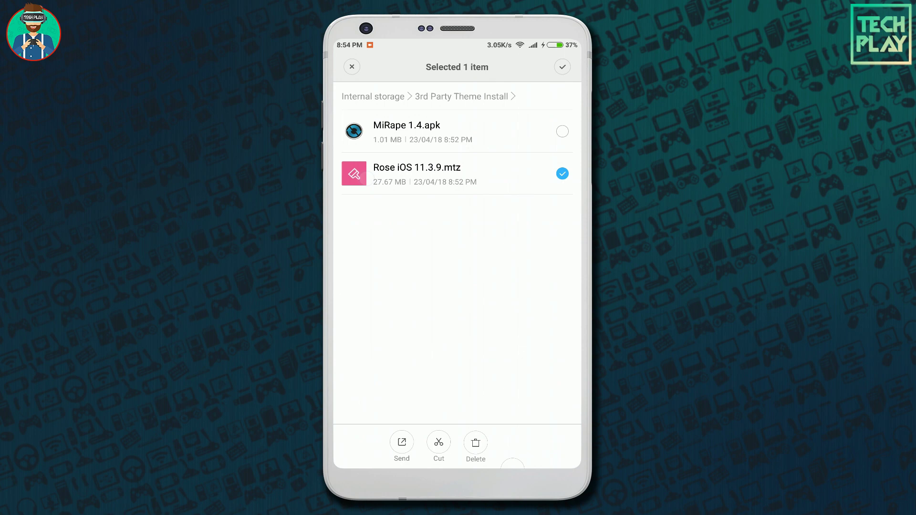
left_click(513, 446)
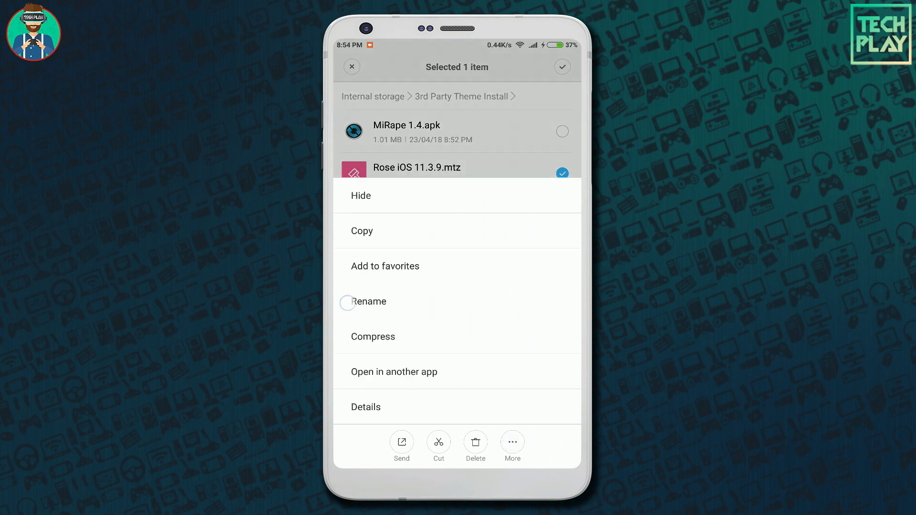
left_click(346, 302)
left_click(520, 229)
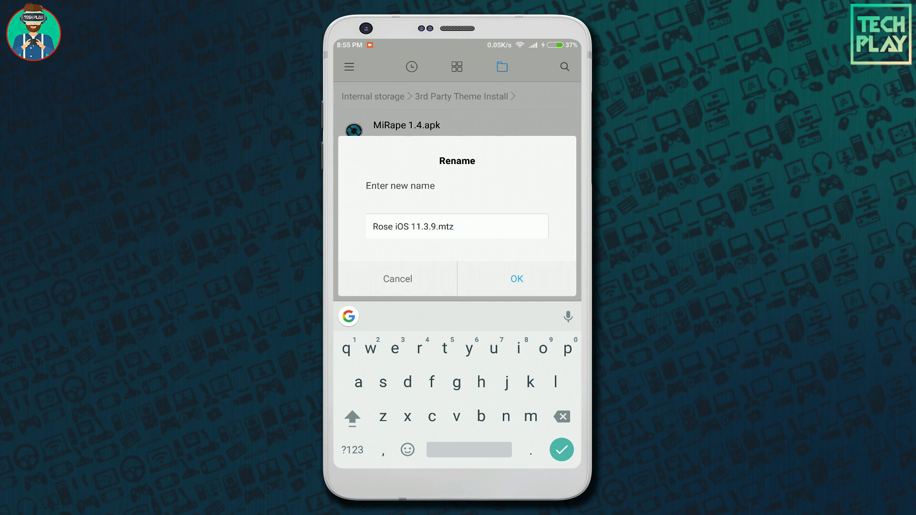
type(".z")
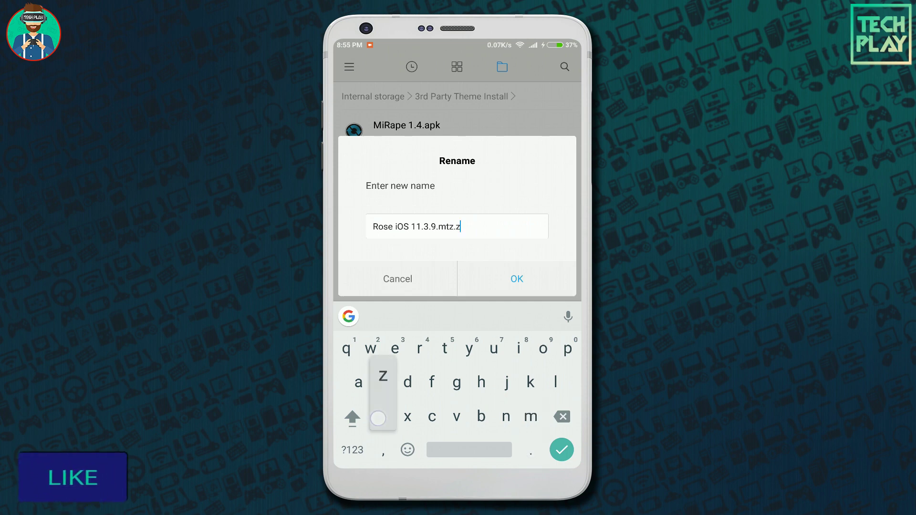
type("ip")
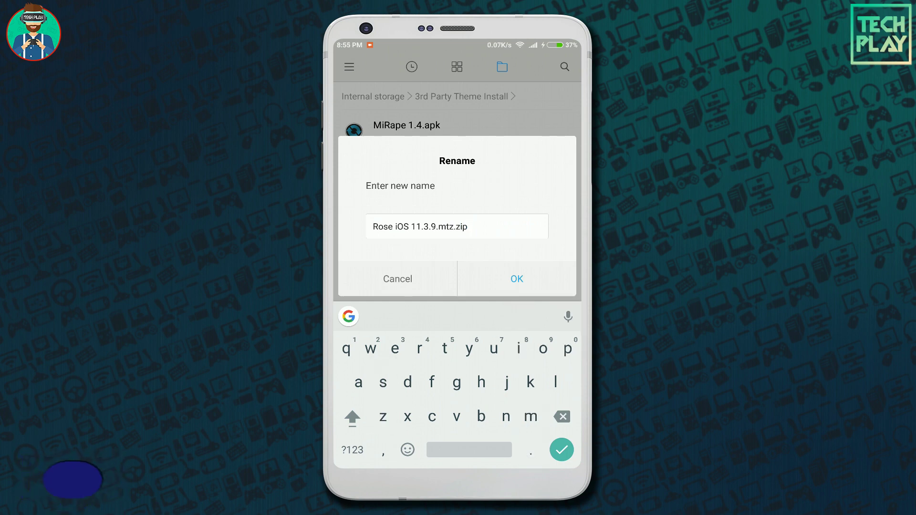
left_click(517, 278)
left_click(527, 447)
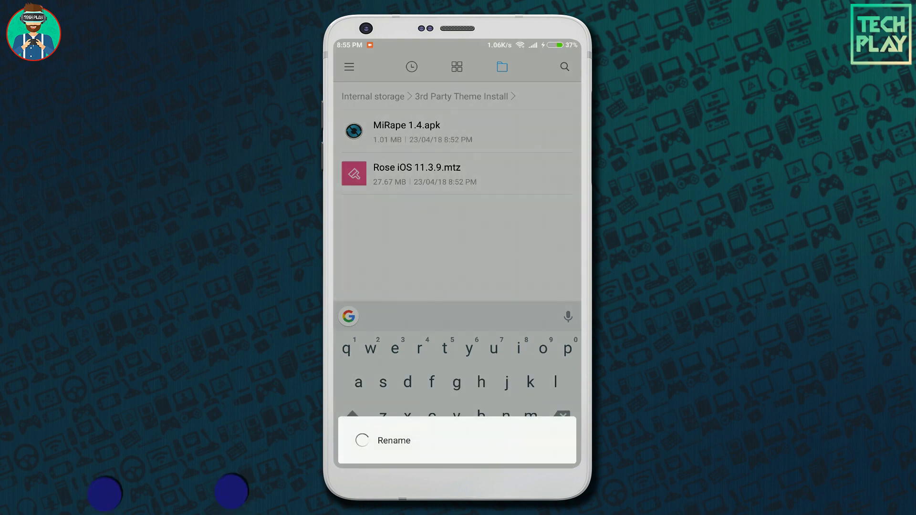
left_click(369, 174)
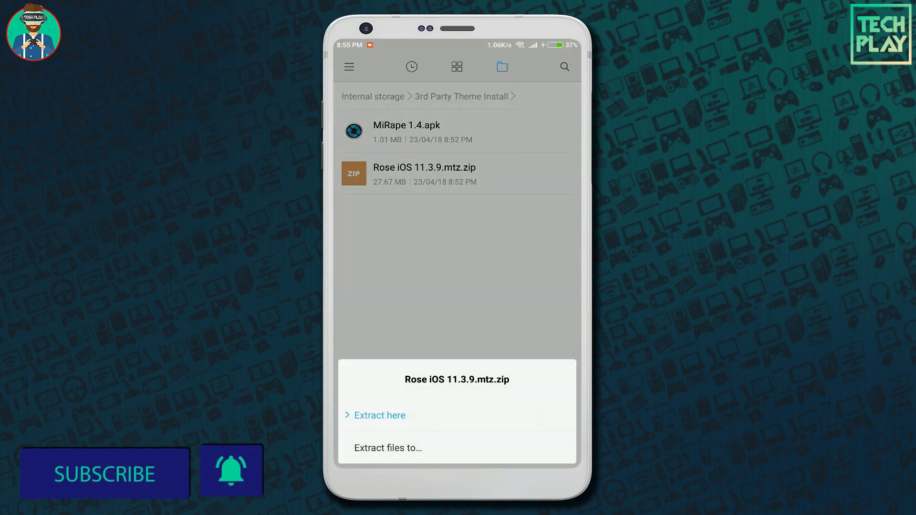
left_click(379, 415)
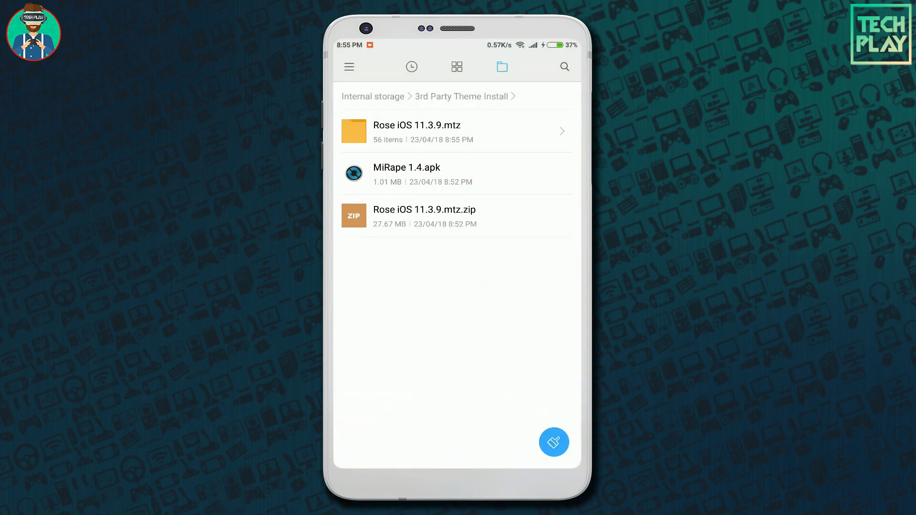
Step: Inspect the extracted Rose iOS folder, install MiRape 1.4.apk, and launch MiRape from Home
left_click(417, 131)
scroll(456, 286, "down", 5)
scroll(457, 287, "down", 5)
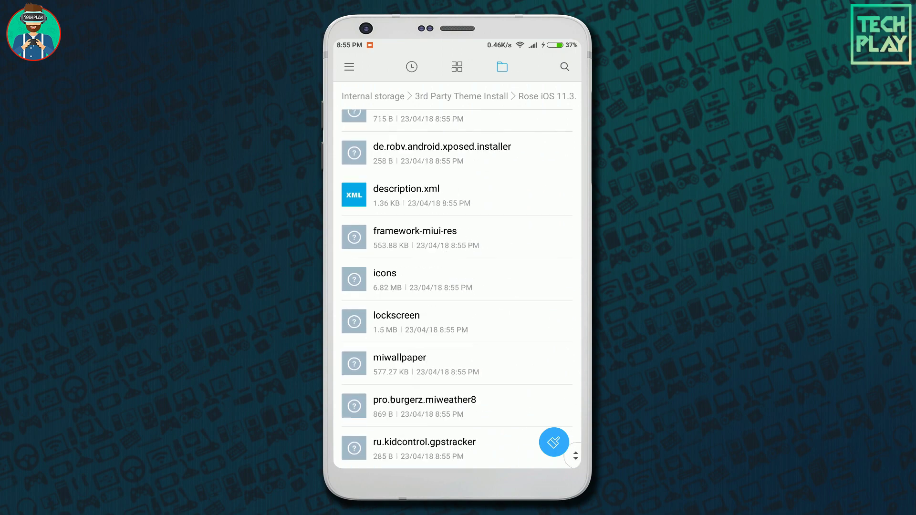
scroll(456, 286, "up", 5)
scroll(456, 286, "up", 5)
left_click(460, 96)
left_click(406, 173)
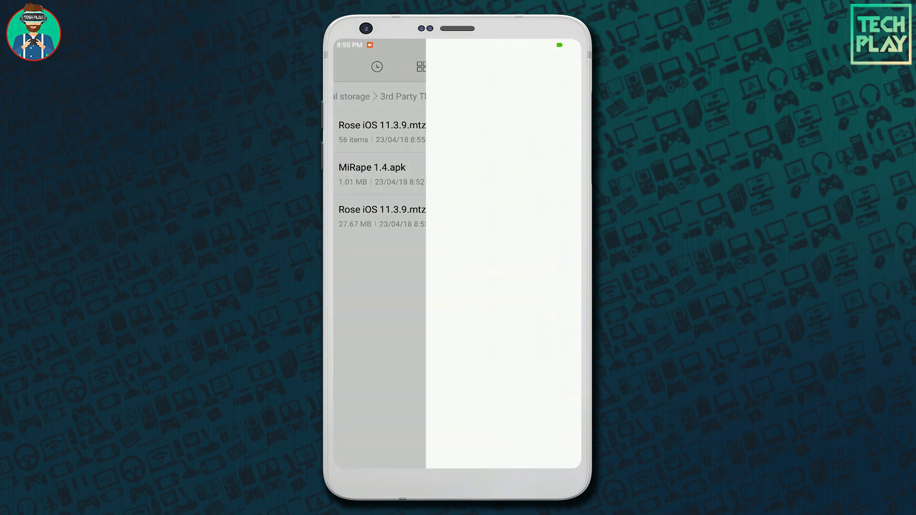
left_click(519, 452)
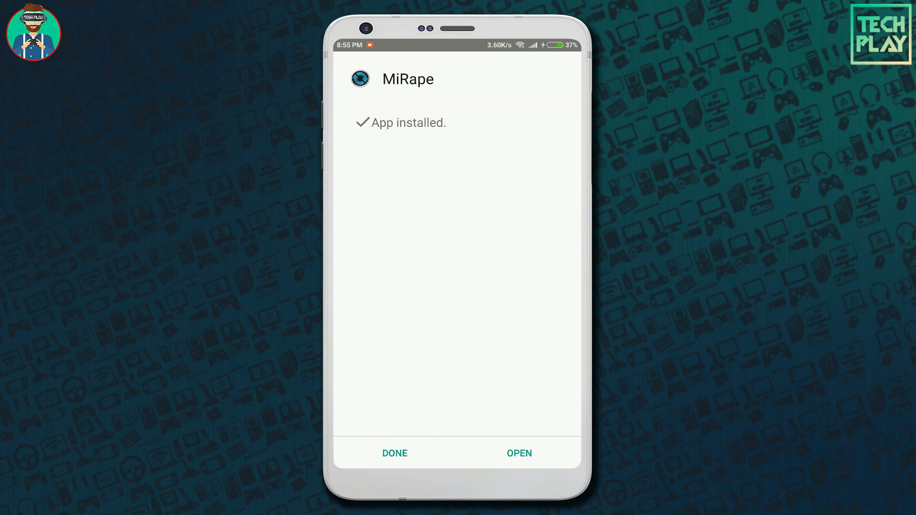
left_click(394, 454)
key("Home")
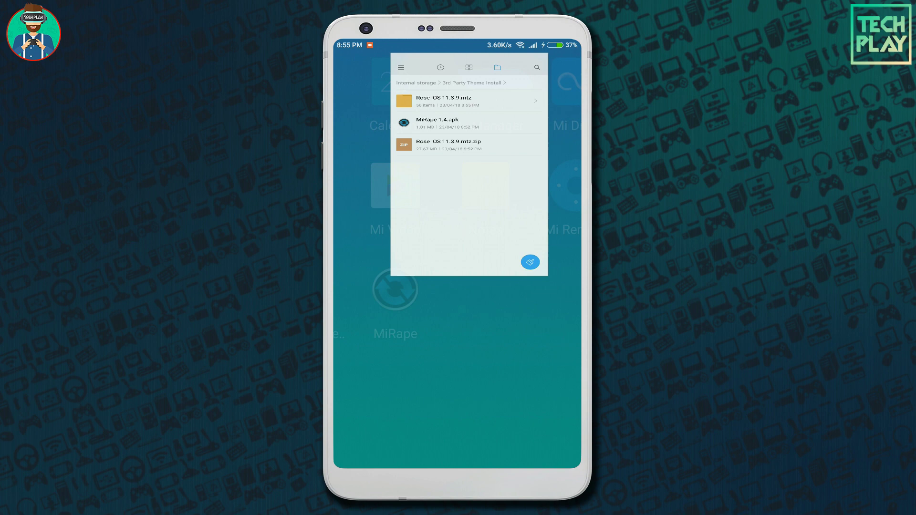
left_click(428, 212)
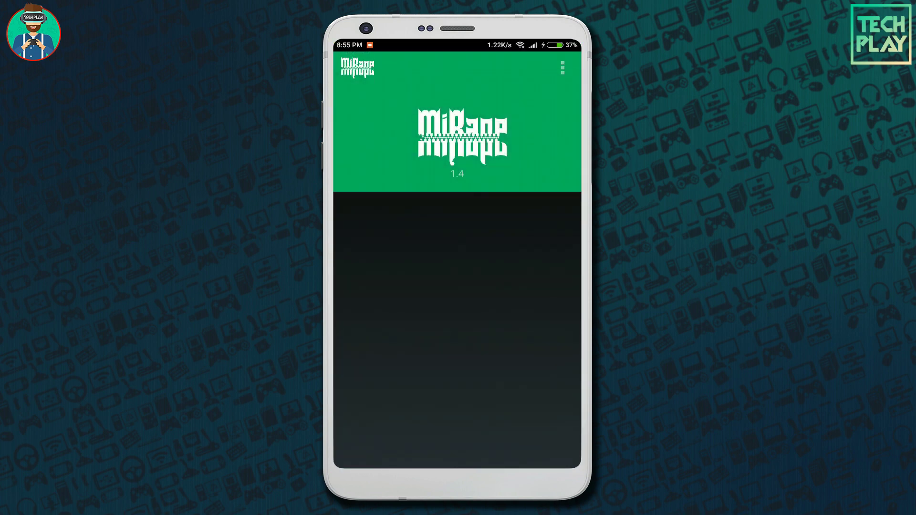
Step: Start a new project: title 3rd Party, designer Techplay, author TP, version 1, uiVersion 5
left_click(563, 72)
left_click(465, 105)
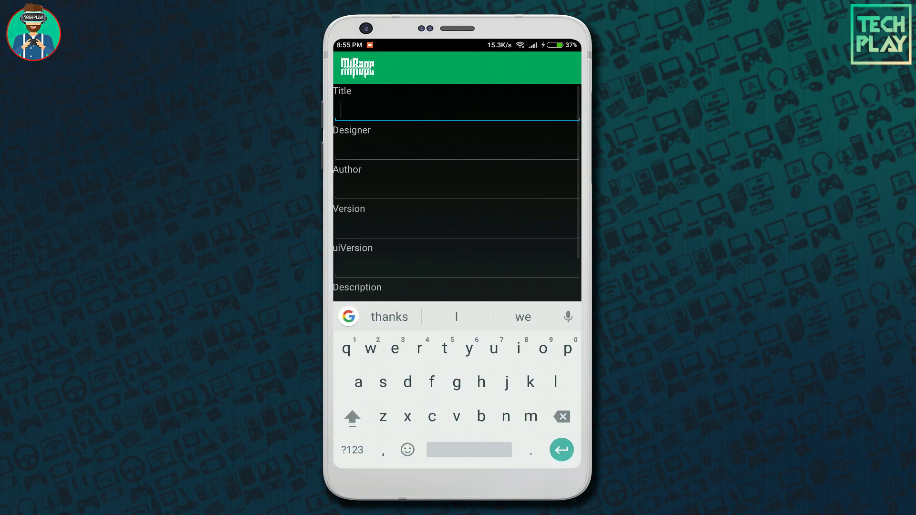
type("A")
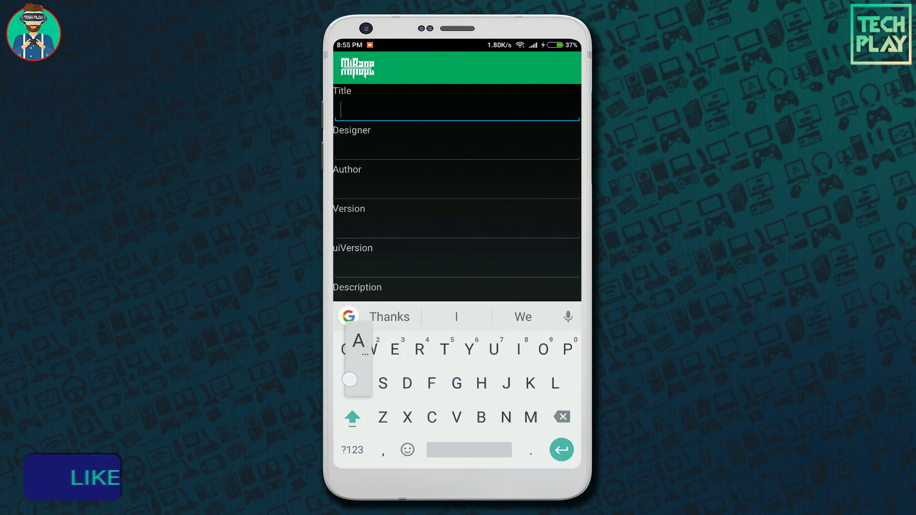
type("nyname")
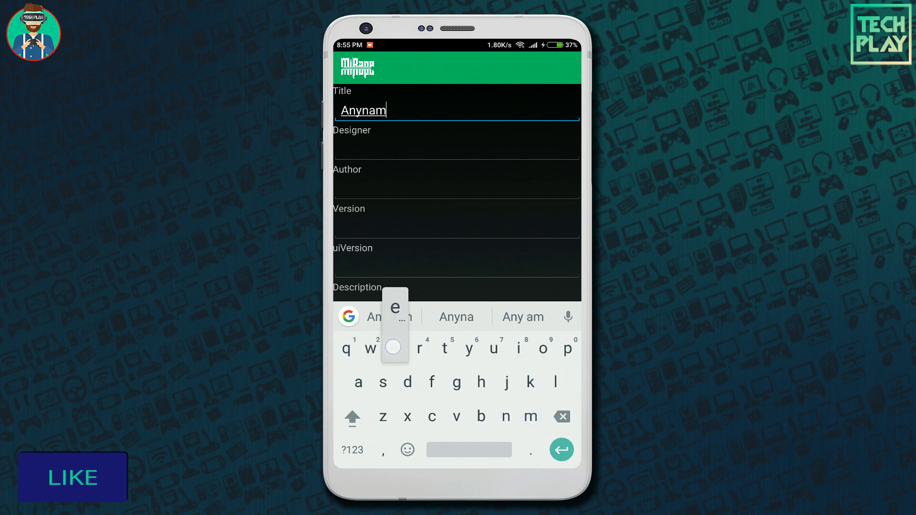
key("Return")
type("A")
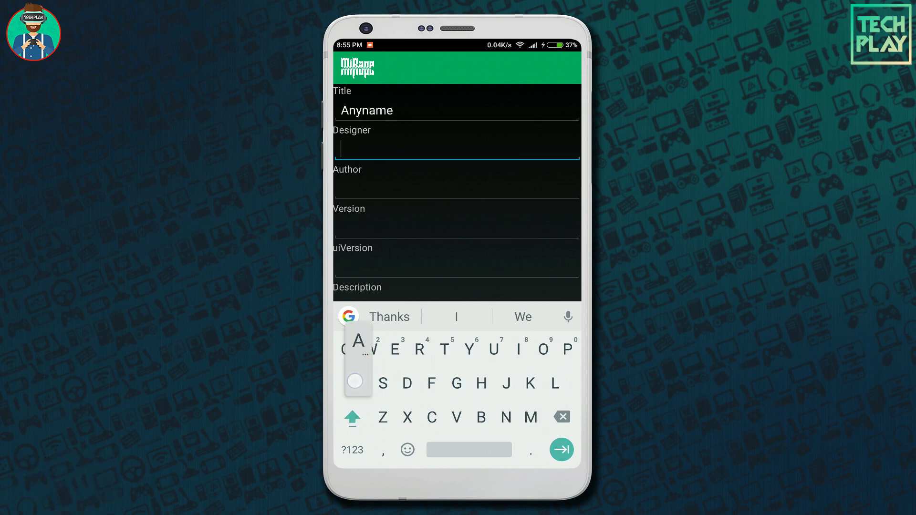
type("nyname")
left_click(347, 115)
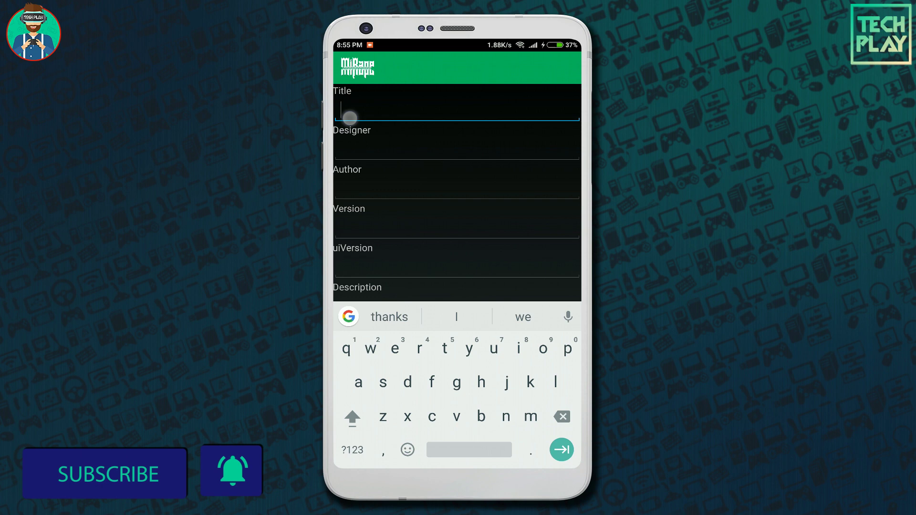
type("3rd Party")
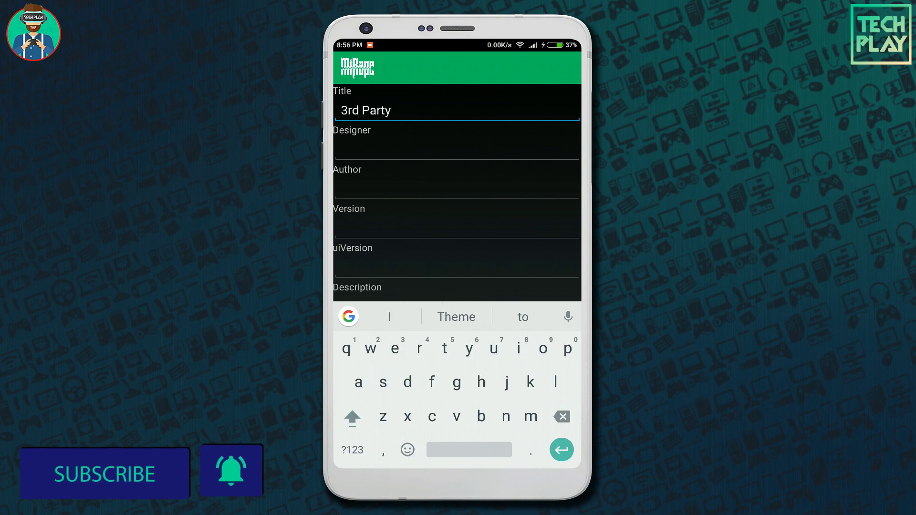
key("Return")
type("Techplay")
key("Return")
type("TP")
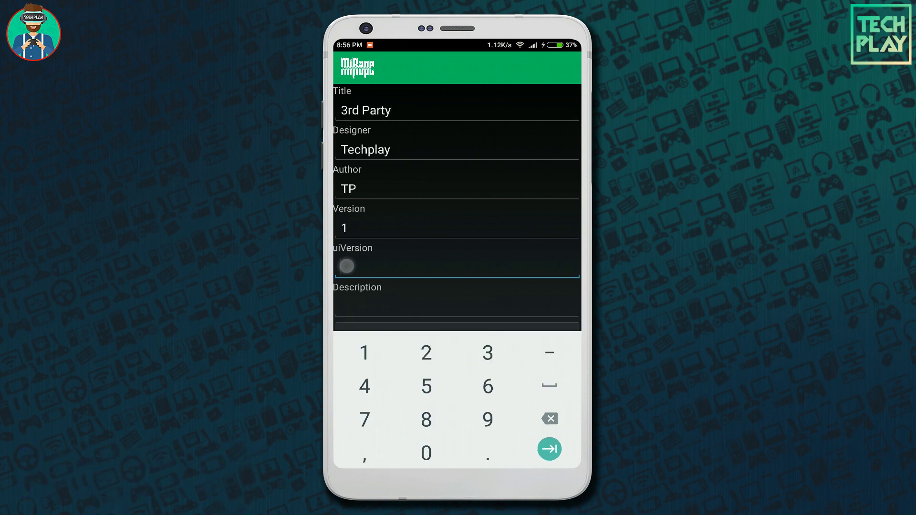
type(" 1 5 3rd Party Theme")
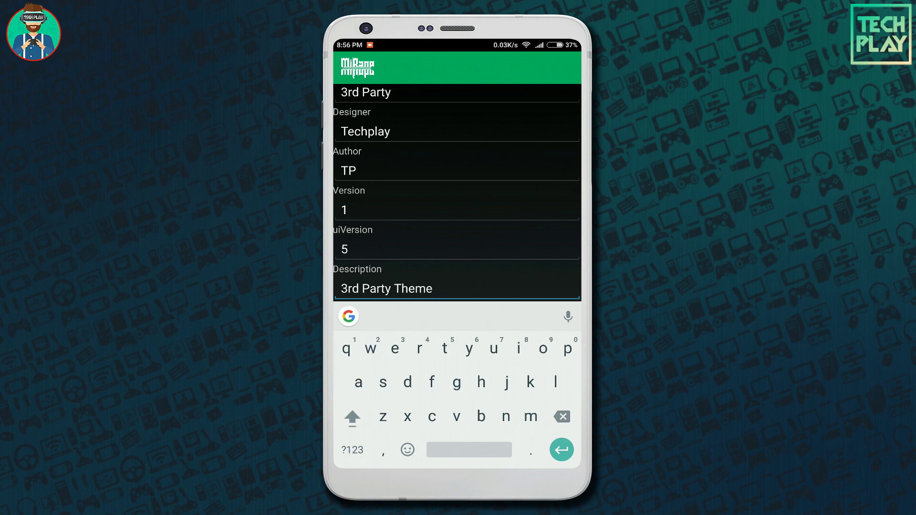
key("Return")
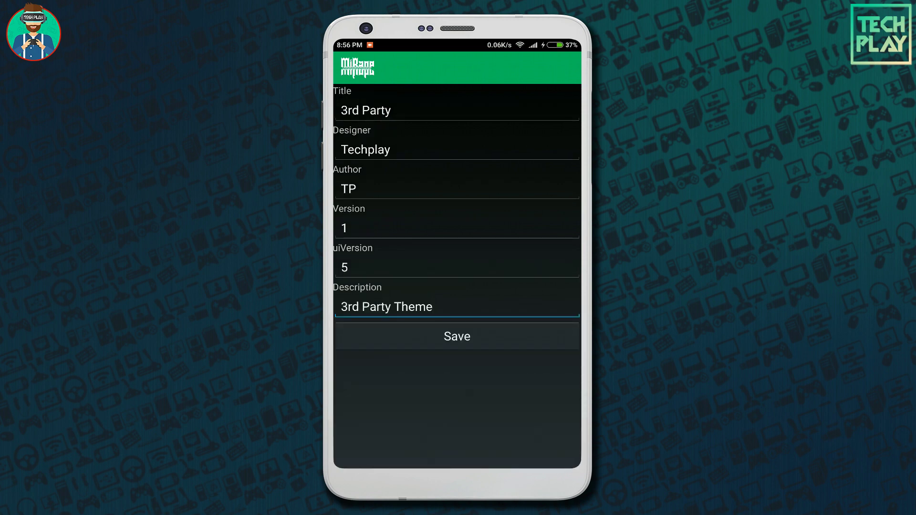
Step: Save the project details and open the 3rd Party project for editing
left_click(362, 342)
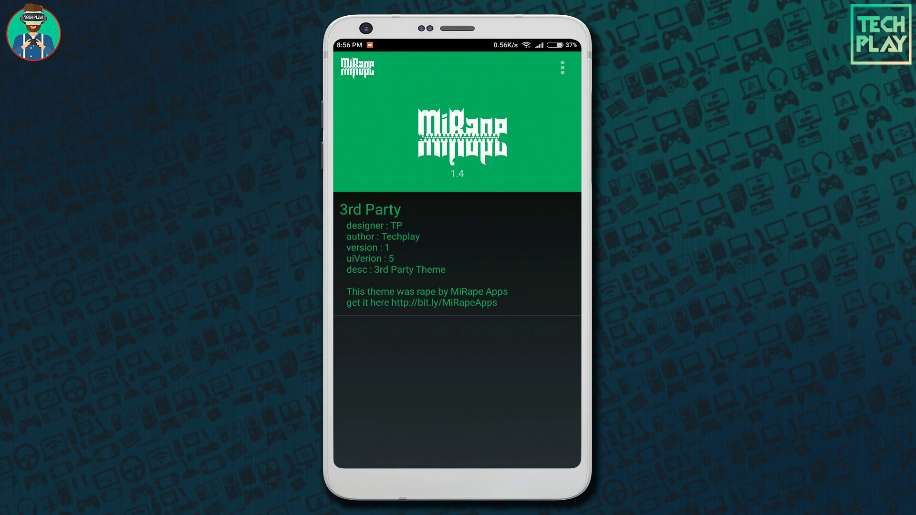
left_click(362, 264)
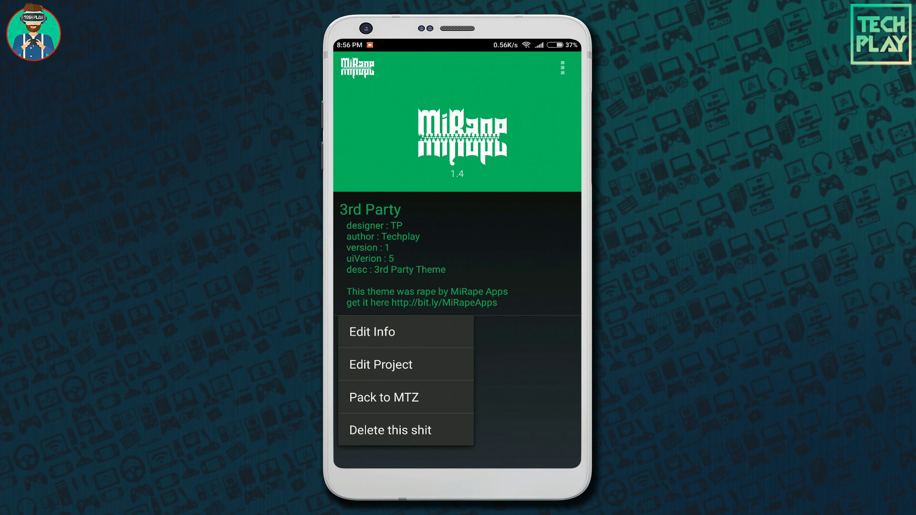
left_click(382, 364)
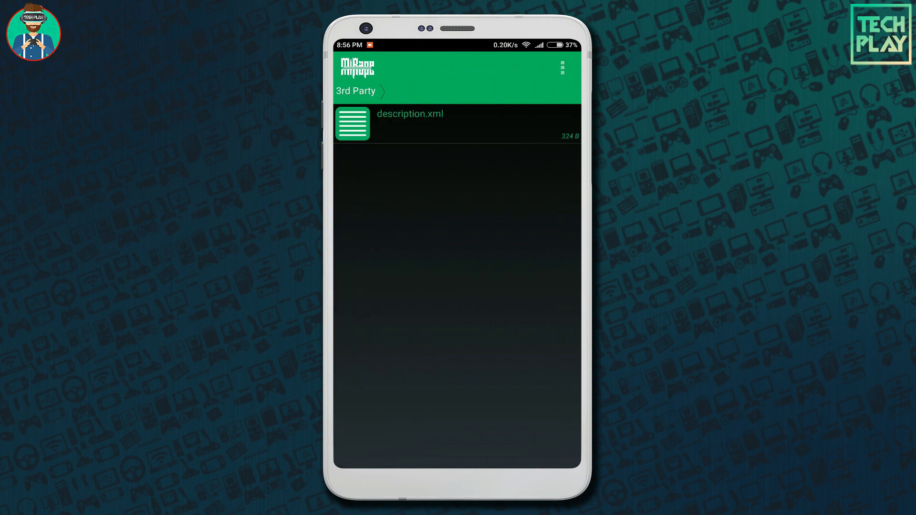
Step: Select every file in Rose iOS 11.3.9.mtz for import except description.xml
left_click(568, 74)
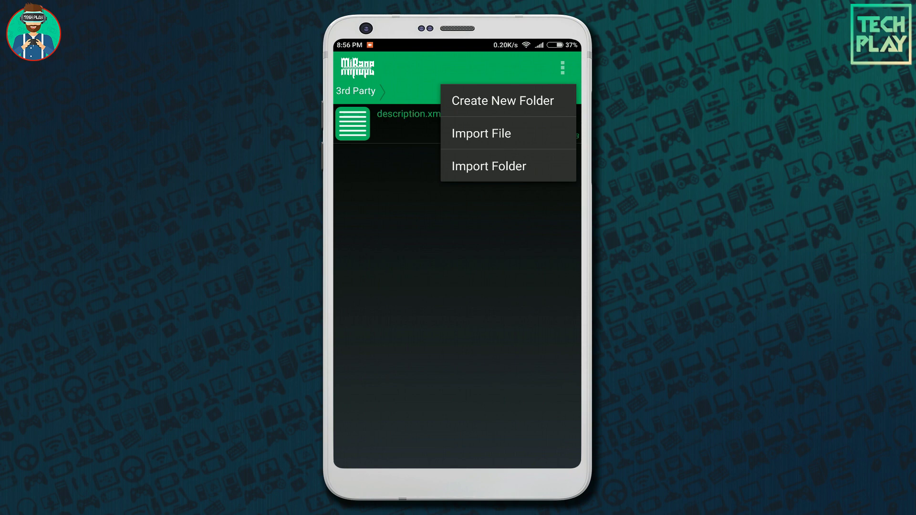
left_click(474, 133)
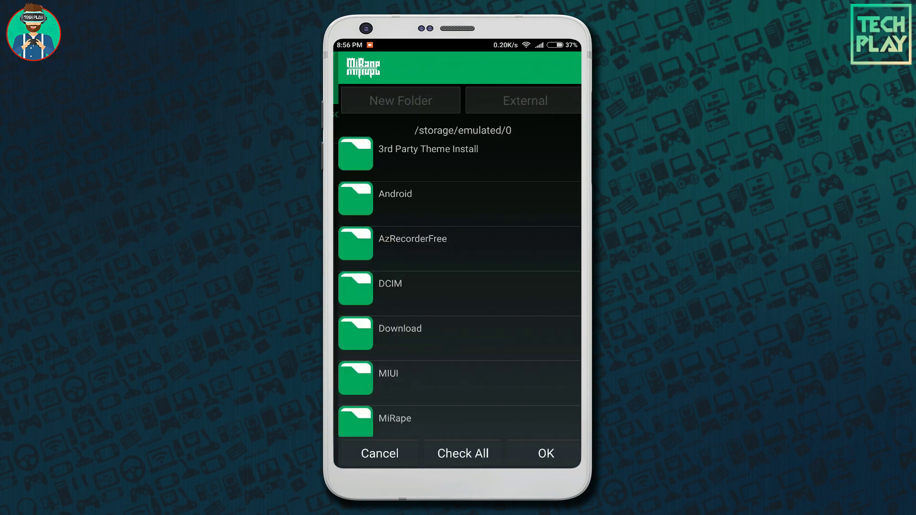
scroll(526, 347, "down", 2)
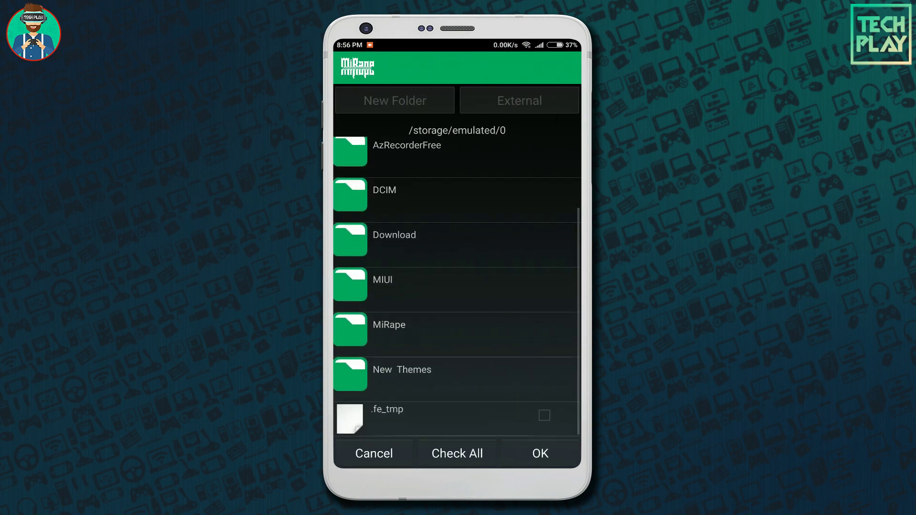
scroll(526, 399, "up", 3)
left_click(422, 154)
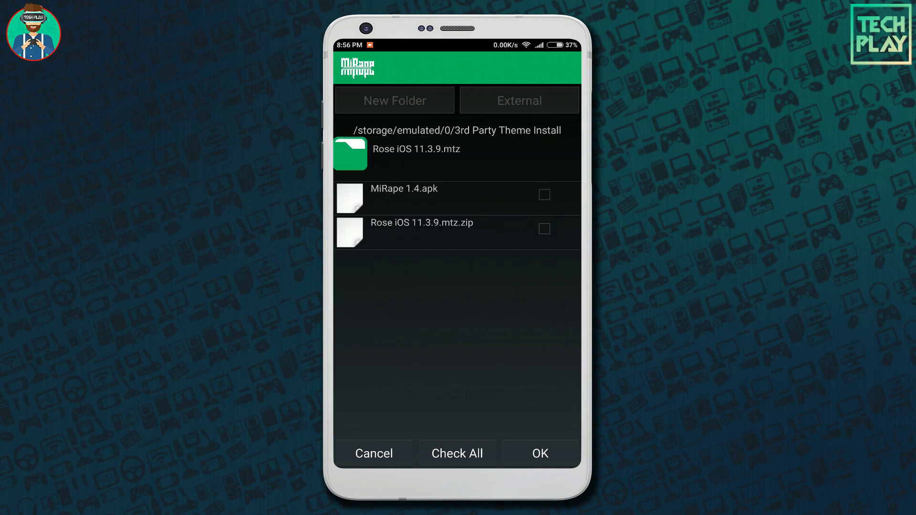
left_click(423, 154)
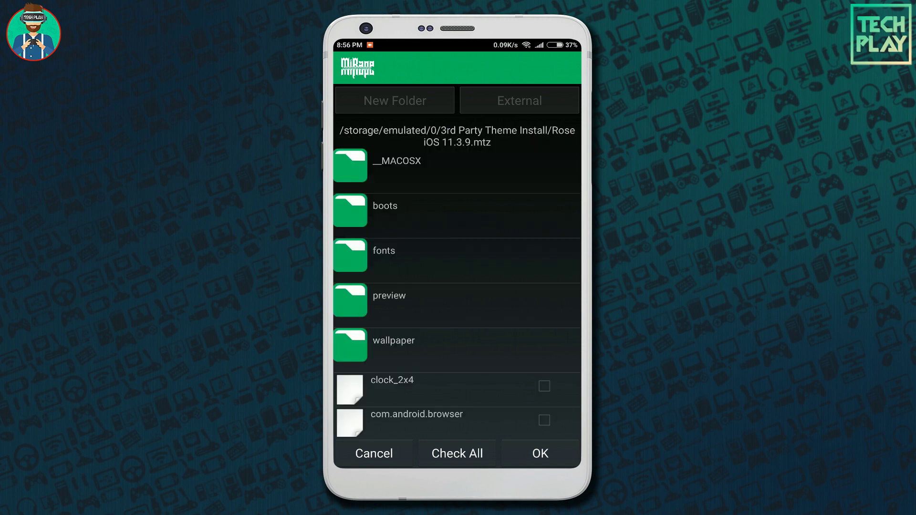
scroll(458, 301, "down", 3)
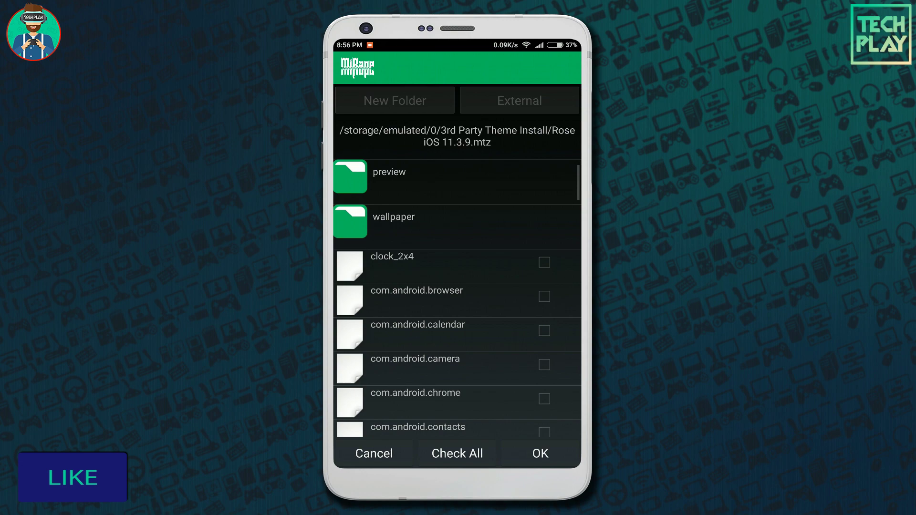
left_click(456, 453)
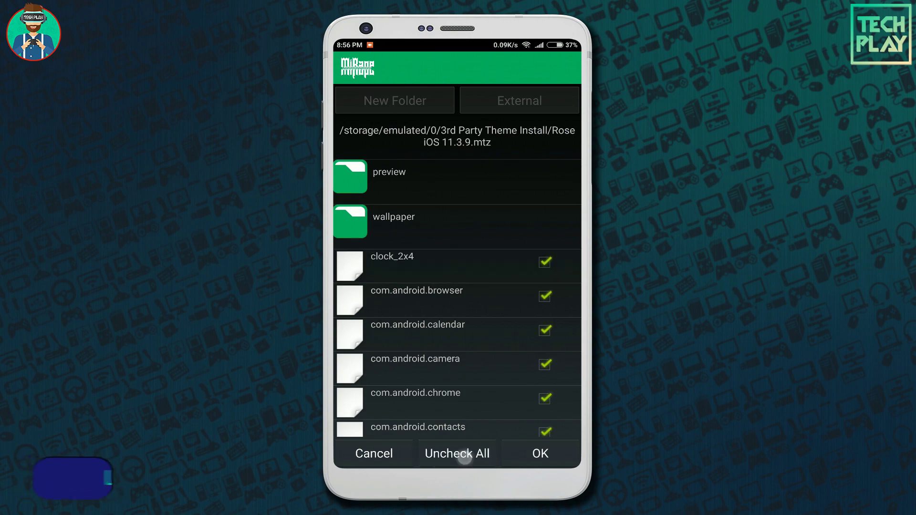
scroll(458, 301, "down", 10)
scroll(458, 301, "down", 5)
left_click(490, 329)
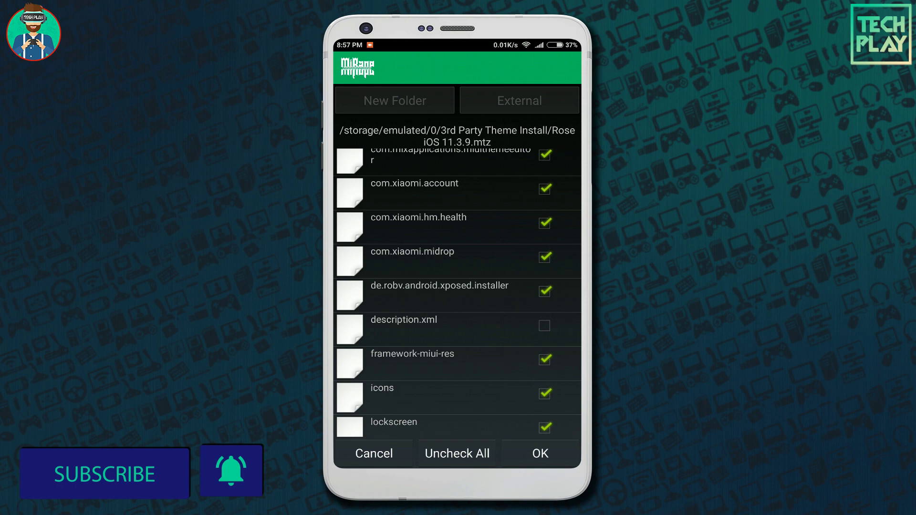
Step: Import the checked theme files, then the Rose iOS 11.3.9.mtz wallpaper folder, into the project
left_click(540, 453)
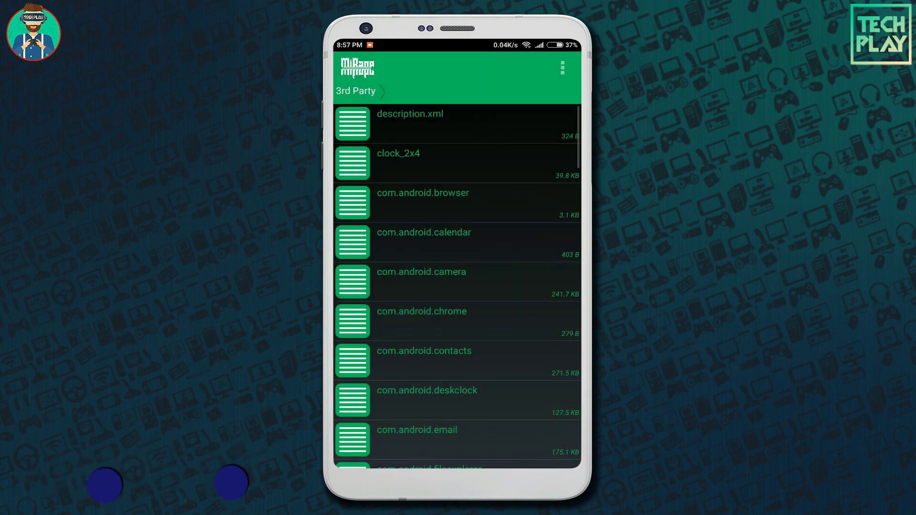
left_click(560, 71)
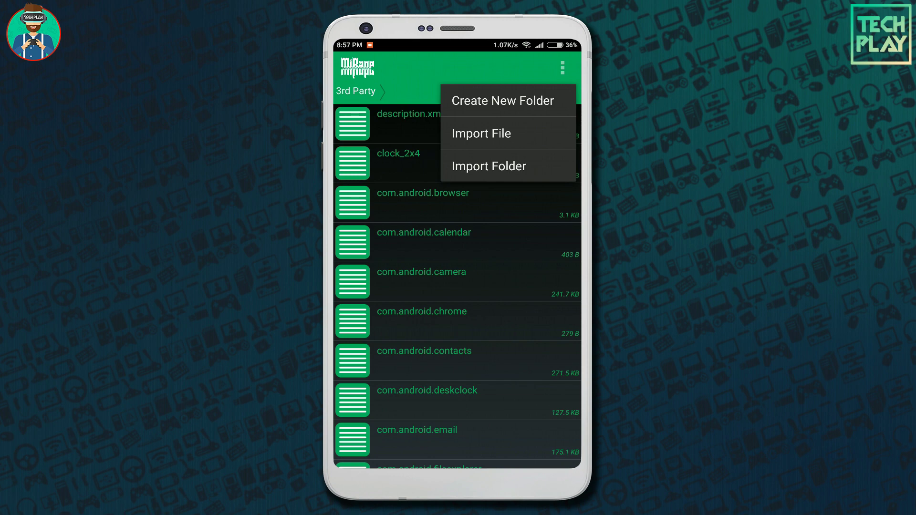
left_click(463, 169)
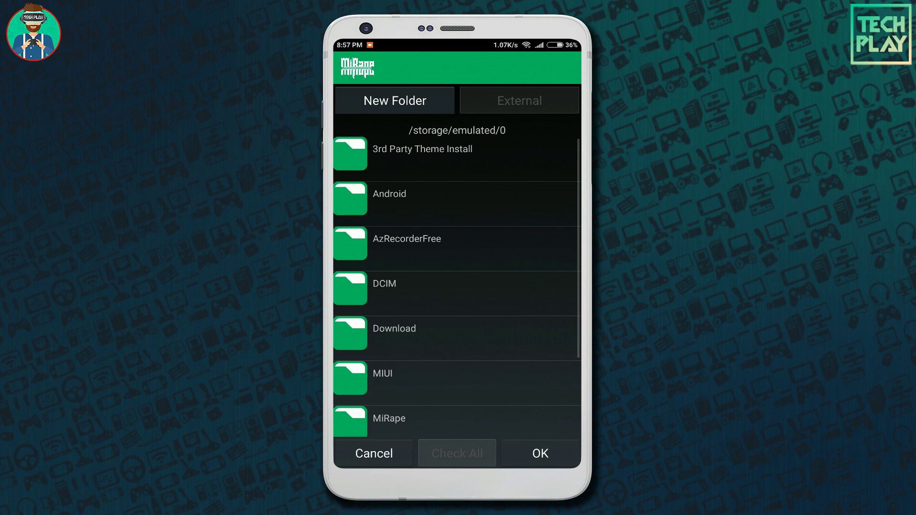
left_click(351, 158)
left_click(351, 151)
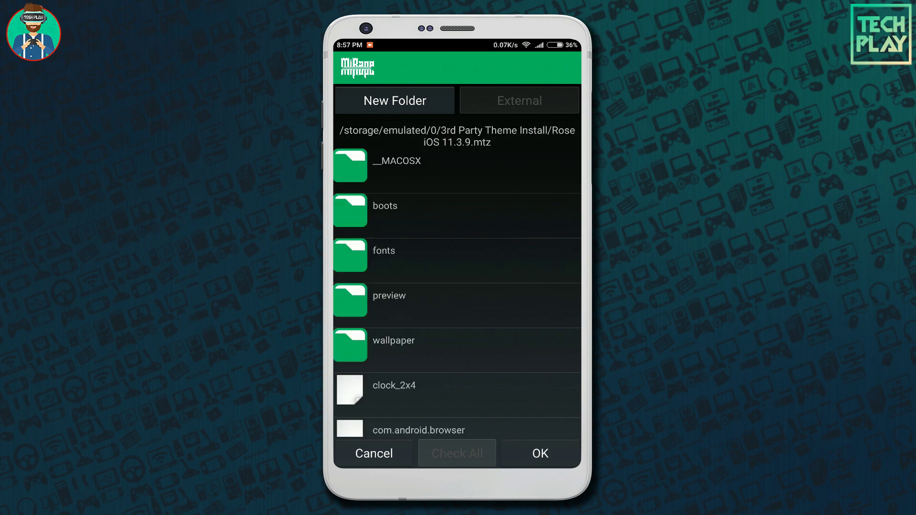
left_click(548, 344)
left_click(540, 452)
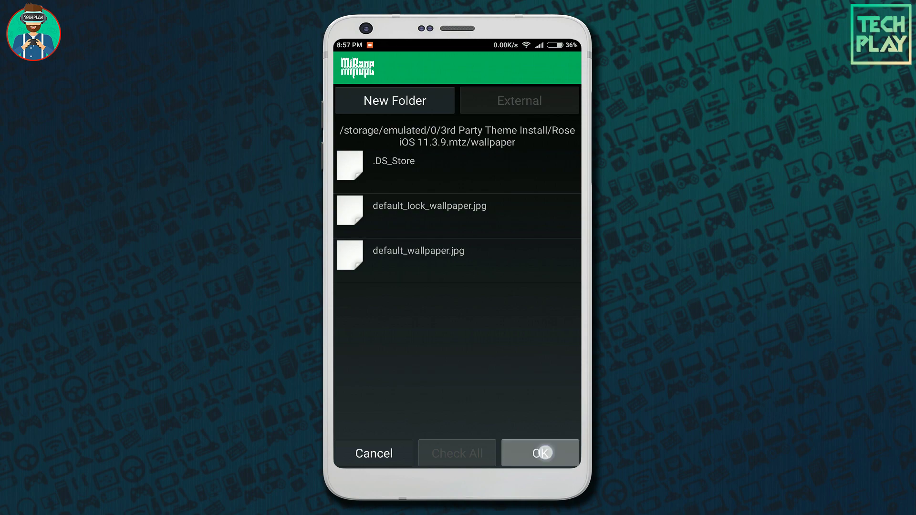
scroll(458, 287, "down", 10)
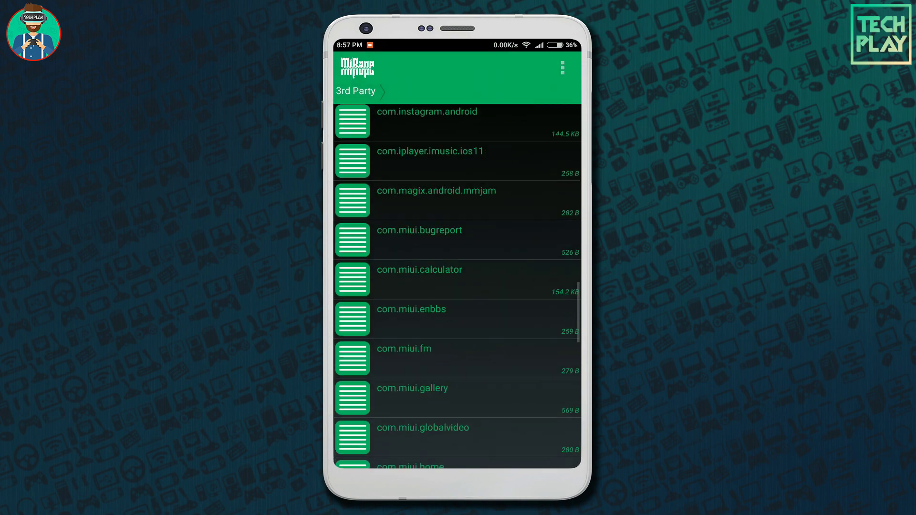
scroll(551, 312, "down", 5)
Step: Pack the 3rd Party project into 3rd Party.mtz and apply it as the theme
key("Escape")
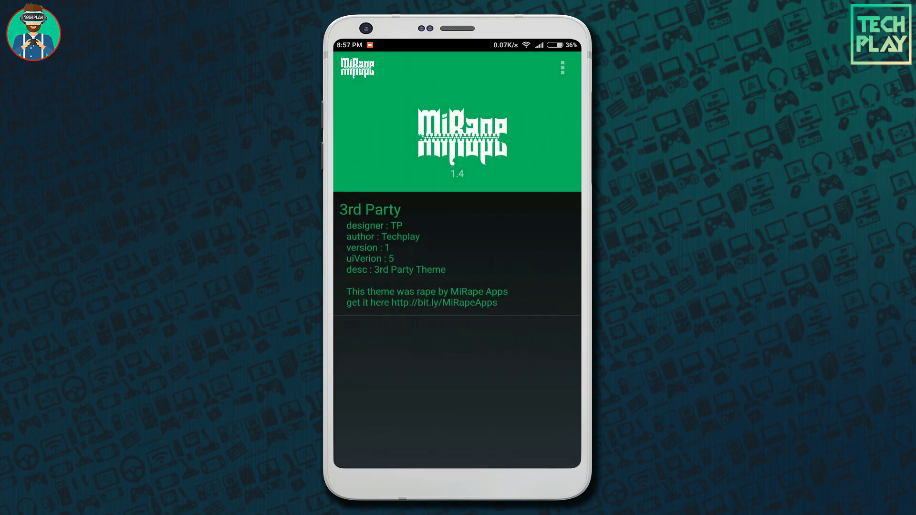
left_click(359, 286)
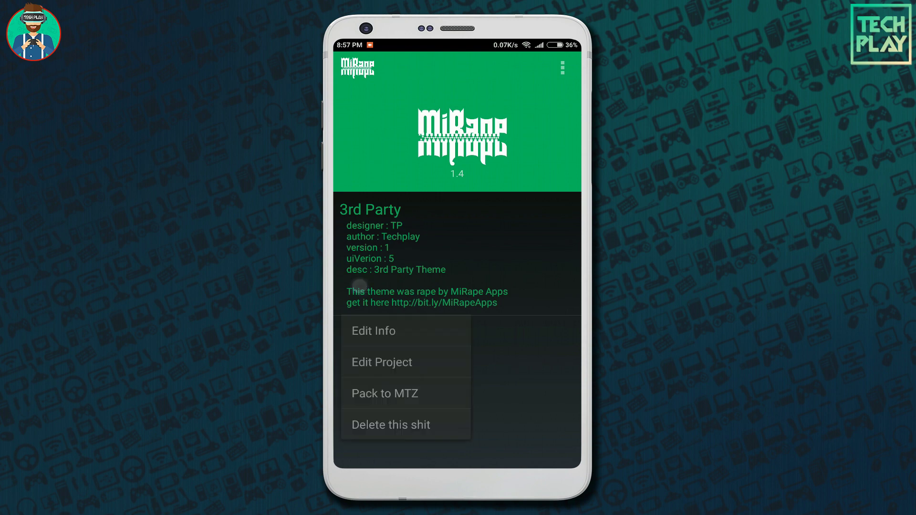
left_click(384, 397)
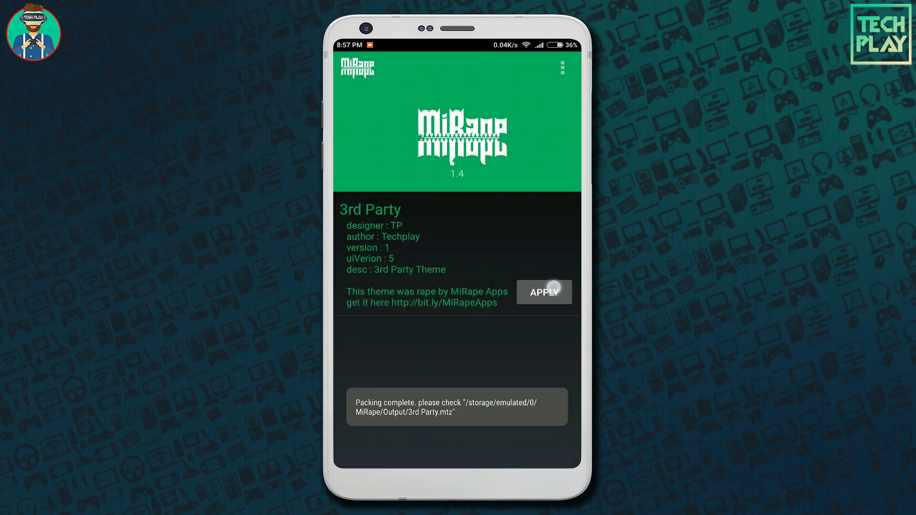
left_click(553, 288)
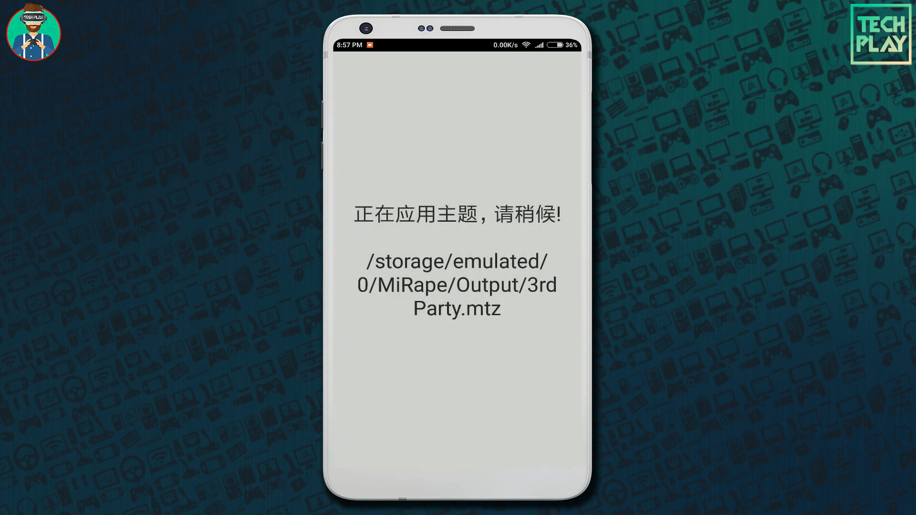